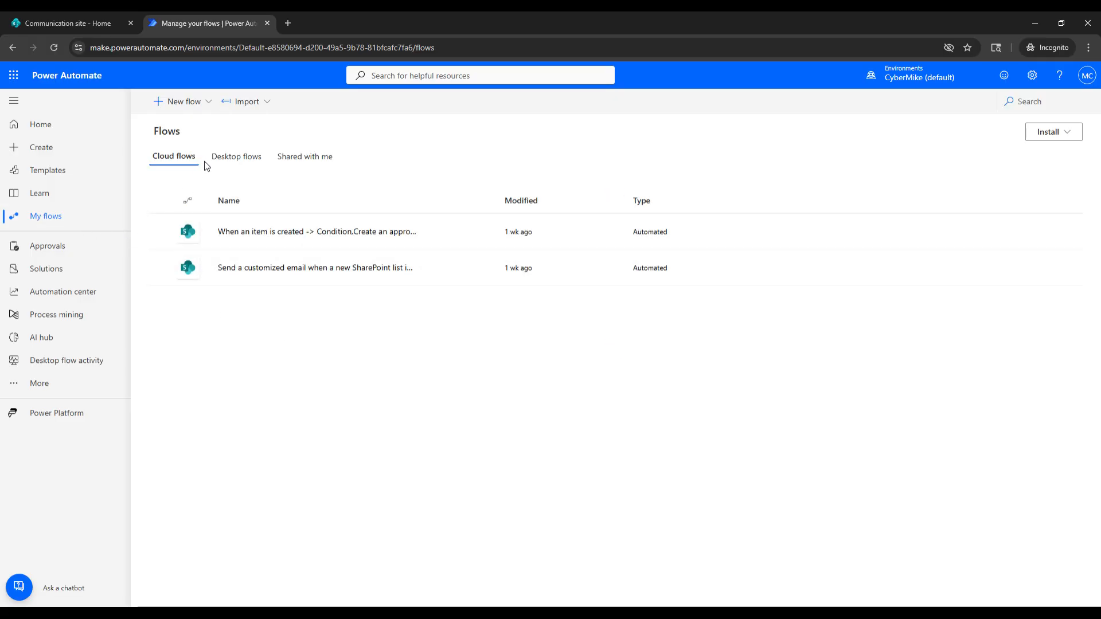
Check the flows shared with you, then open the cloud flow "When an item is created -> Condition,Create an approval".
{"action": "left_click", "coordinate": [302, 164]}
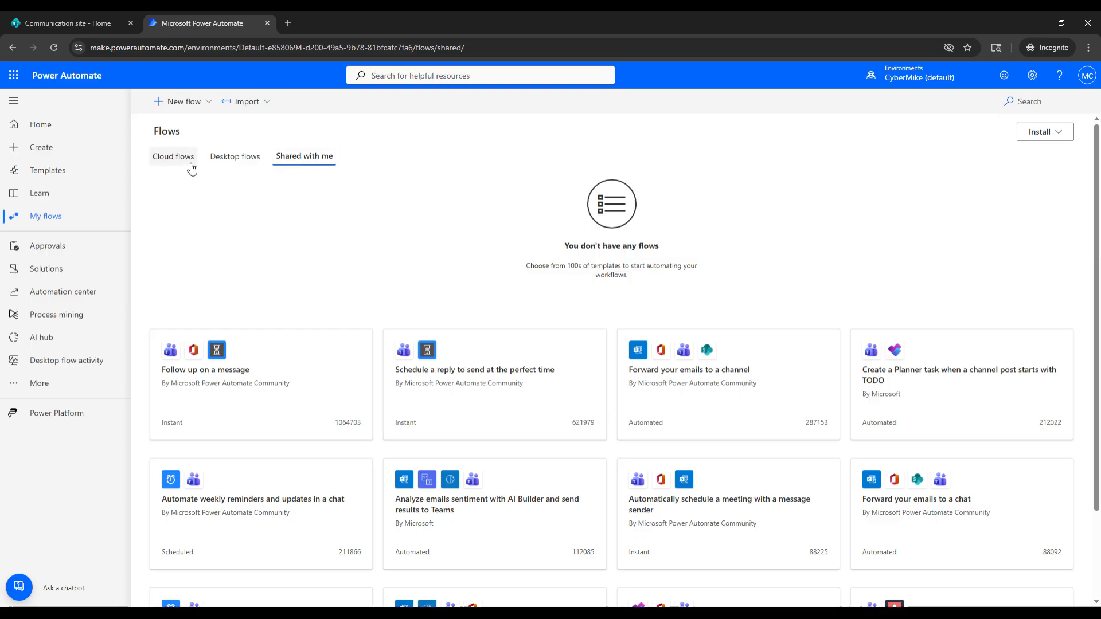
{"action": "left_click", "coordinate": [174, 157]}
{"action": "left_click", "coordinate": [325, 233]}
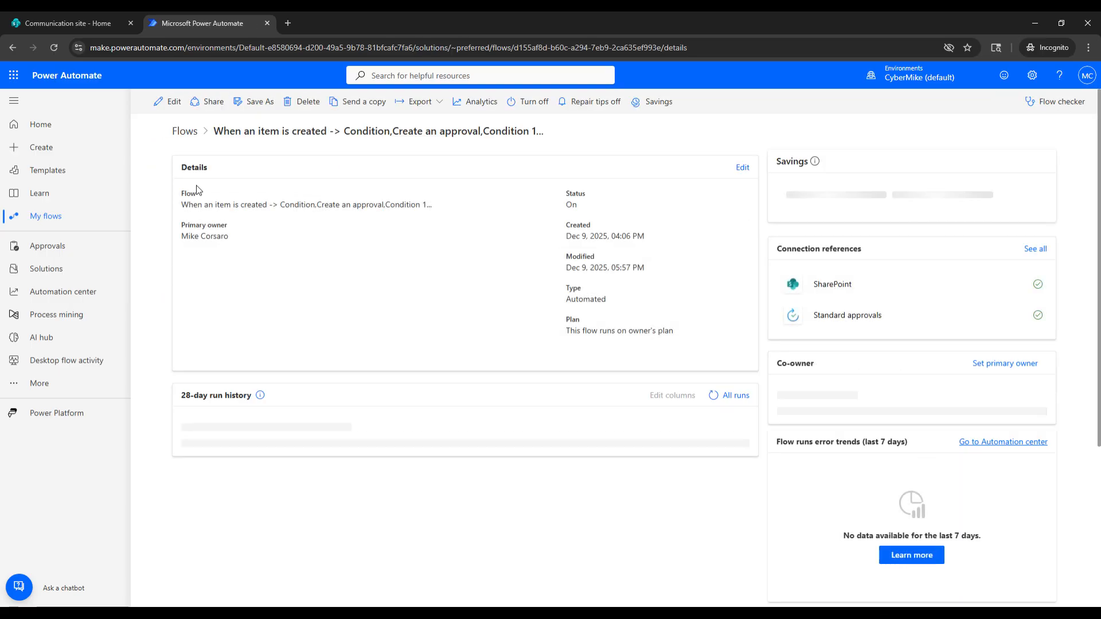
Review the flow's 28-day run history and open the complete list of all runs.
{"action": "scroll", "coordinate": [160, 272], "scroll_direction": "down", "scroll_amount": 3}
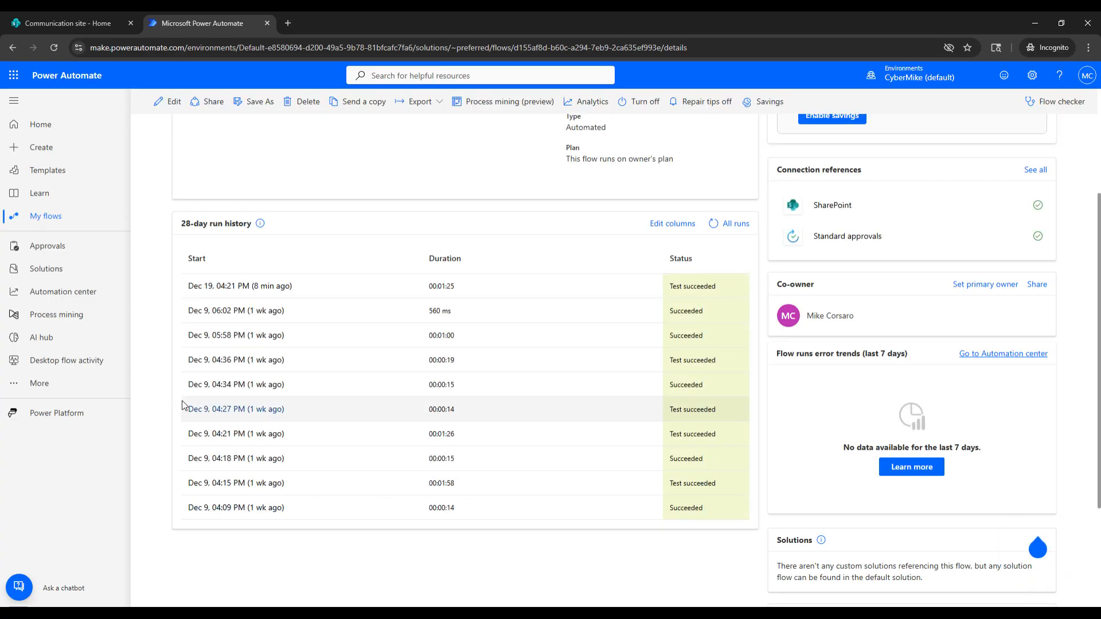
{"action": "scroll", "coordinate": [179, 404], "scroll_direction": "down", "scroll_amount": 1}
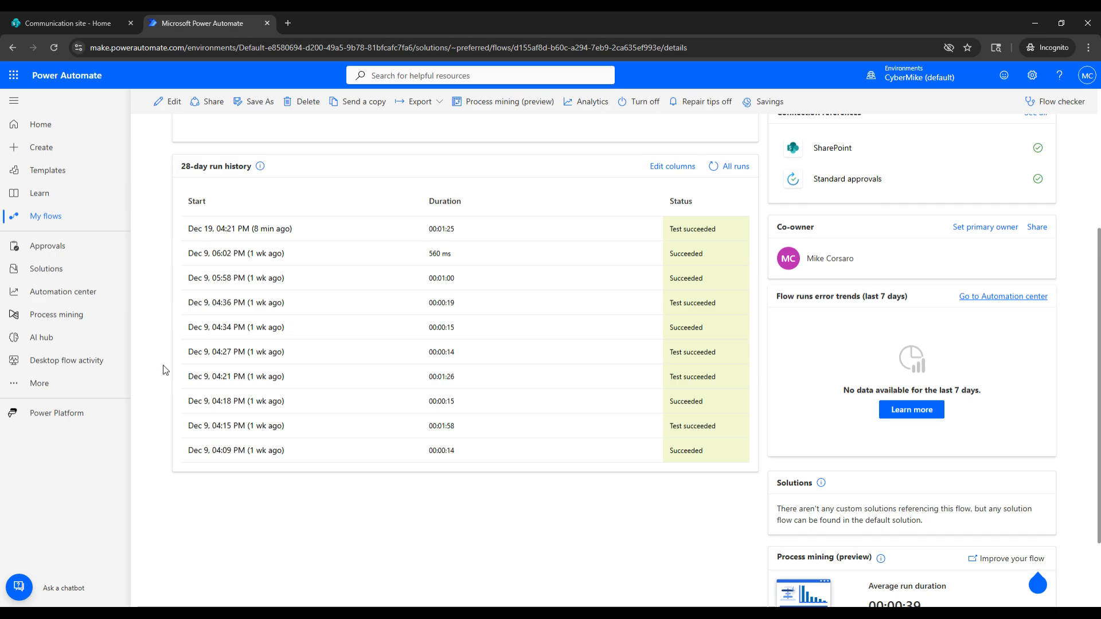
{"action": "scroll", "coordinate": [165, 369], "scroll_direction": "down", "scroll_amount": 1}
{"action": "scroll", "coordinate": [167, 365], "scroll_direction": "up", "scroll_amount": 1}
{"action": "scroll", "coordinate": [167, 365], "scroll_direction": "up", "scroll_amount": 2}
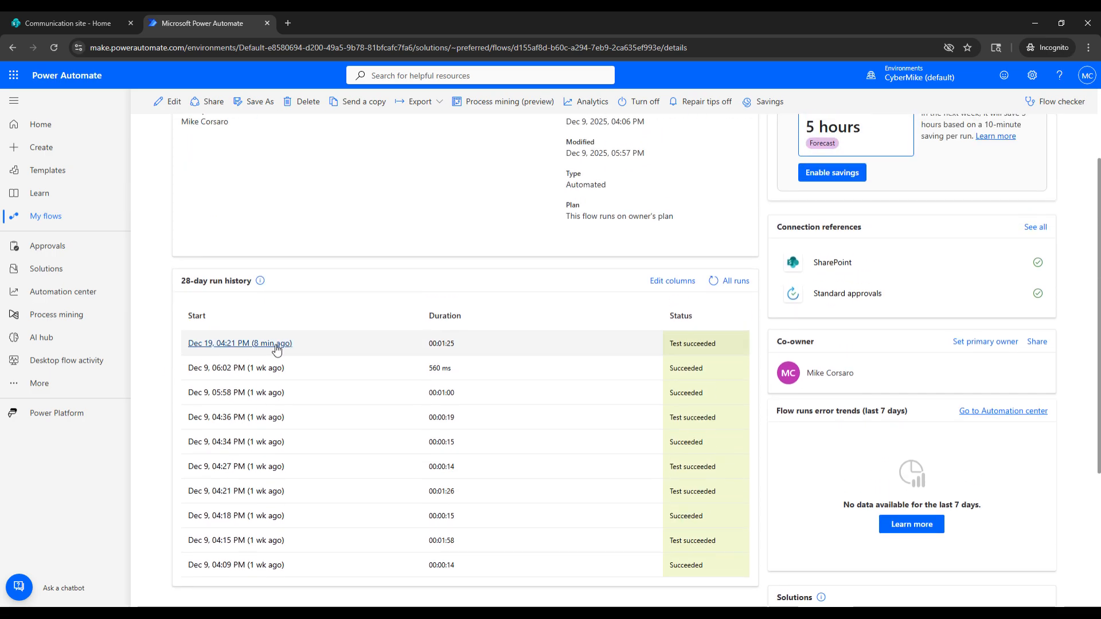
{"action": "left_click", "coordinate": [735, 282]}
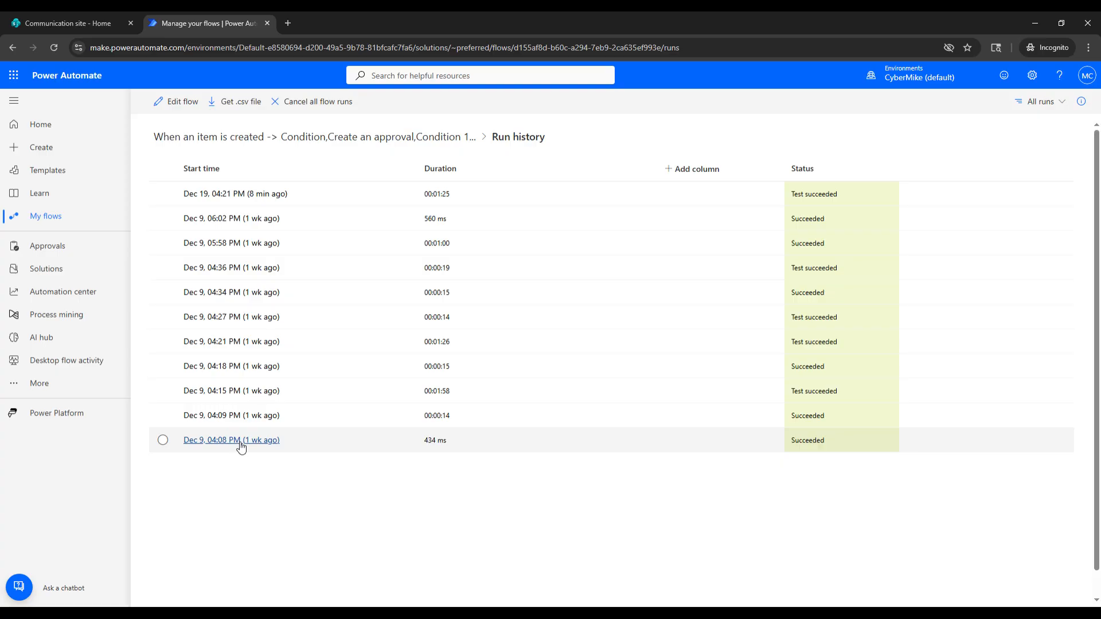
Open the Dec 9, 04:08 PM run and expand the Condition with its False branch in the run diagram.
{"action": "left_click", "coordinate": [241, 442]}
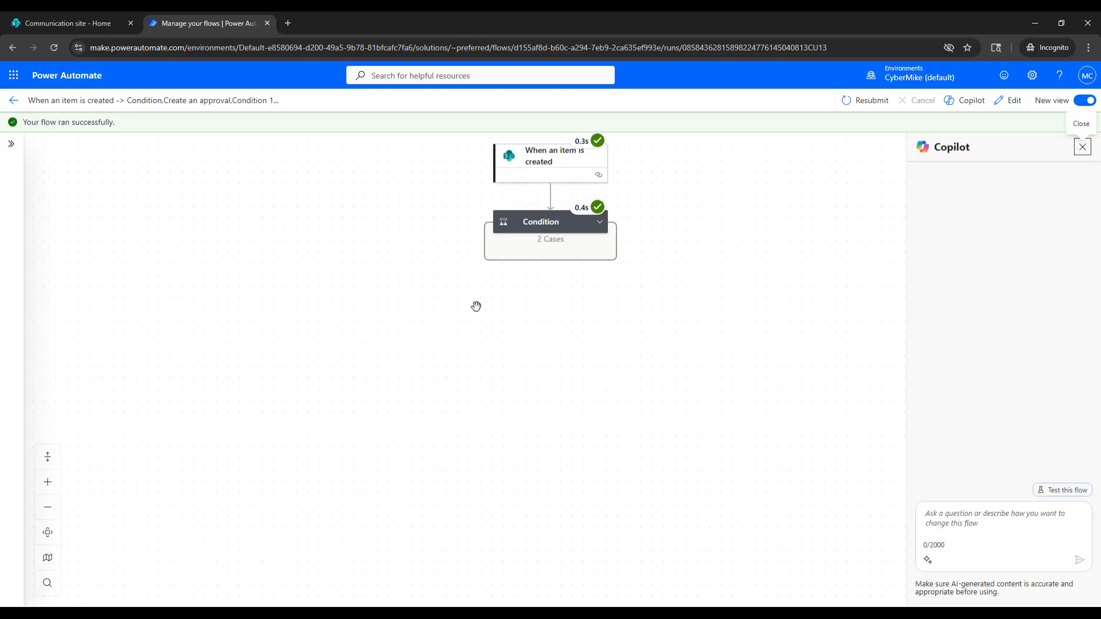
{"action": "left_click", "coordinate": [599, 215]}
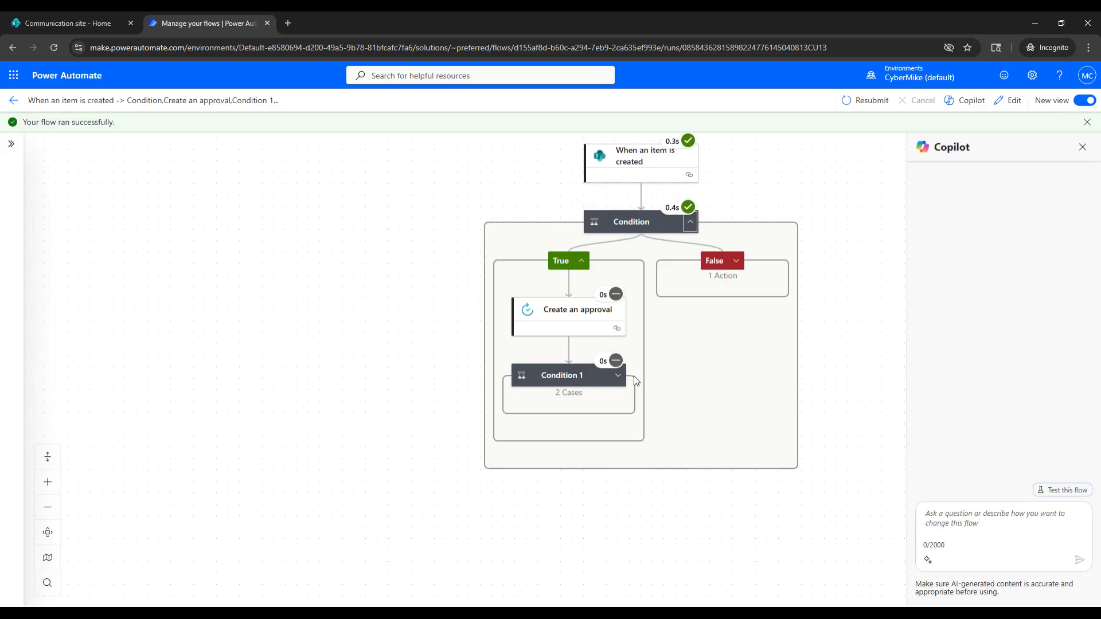
{"action": "left_click_drag", "start_coordinate": [715, 359], "coordinate": [585, 355]}
{"action": "left_click", "coordinate": [606, 261]}
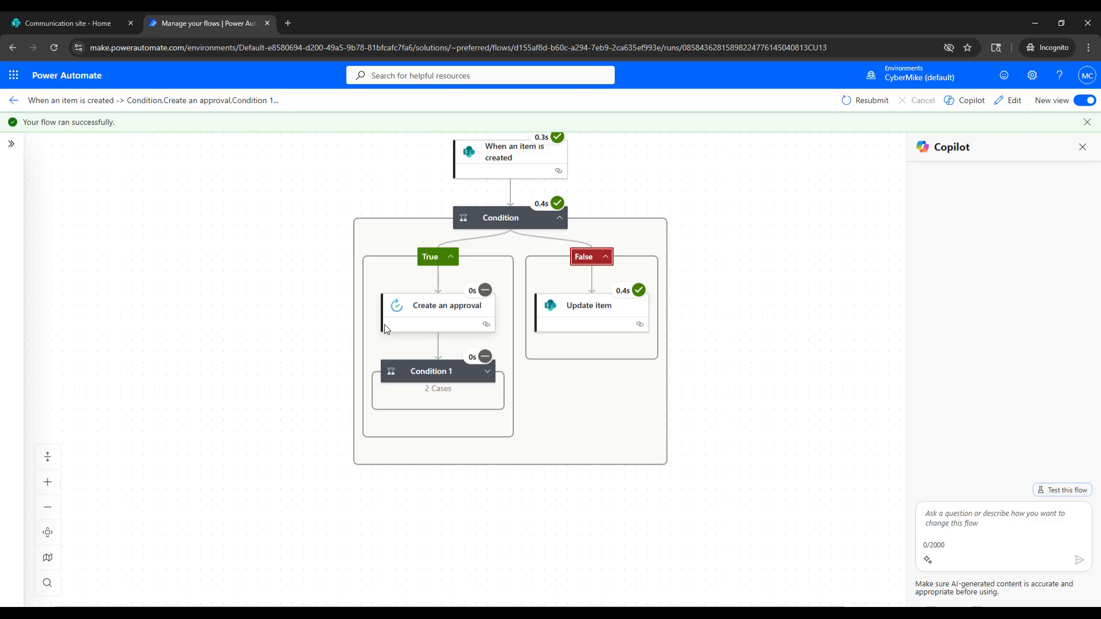
{"action": "left_click_drag", "start_coordinate": [570, 420], "coordinate": [506, 483]}
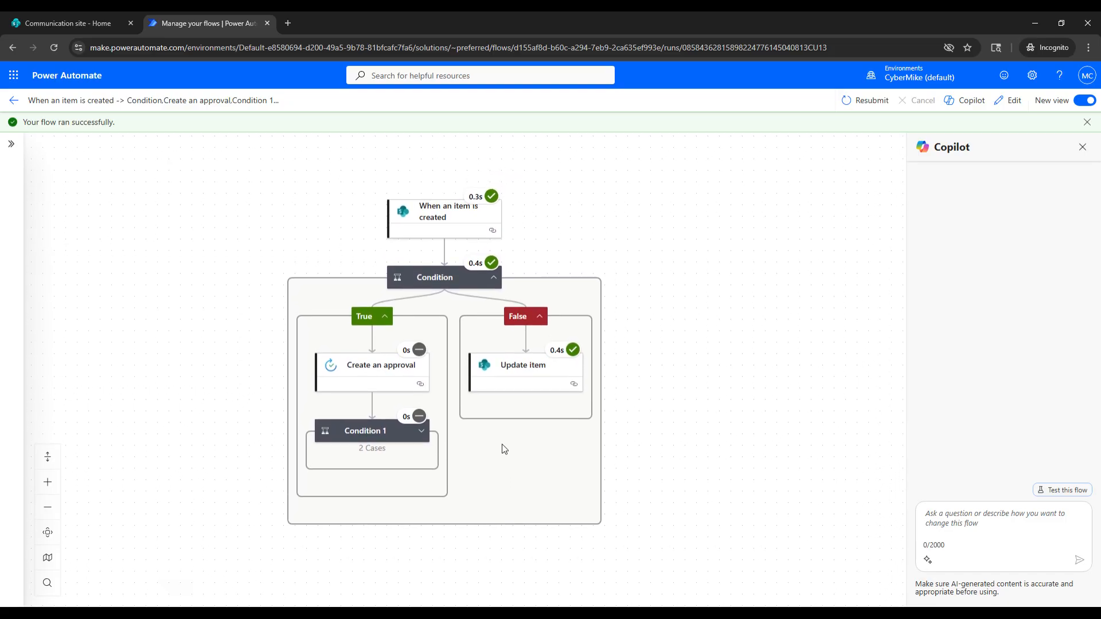
{"action": "left_click", "coordinate": [48, 481]}
{"action": "left_click", "coordinate": [47, 481]}
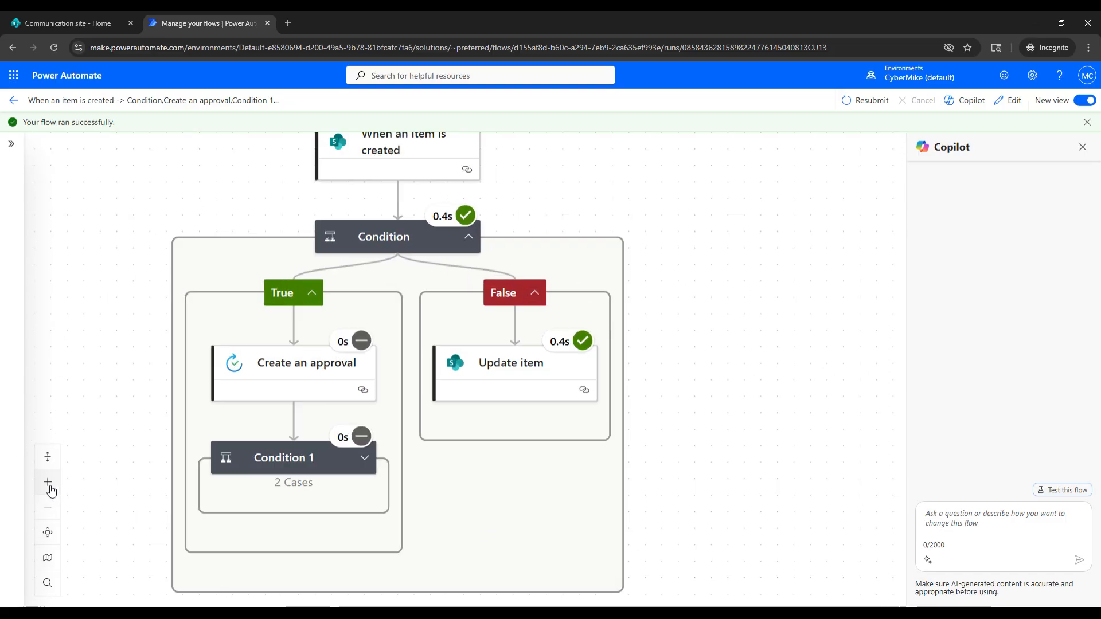
{"action": "left_click_drag", "start_coordinate": [510, 505], "coordinate": [549, 552]}
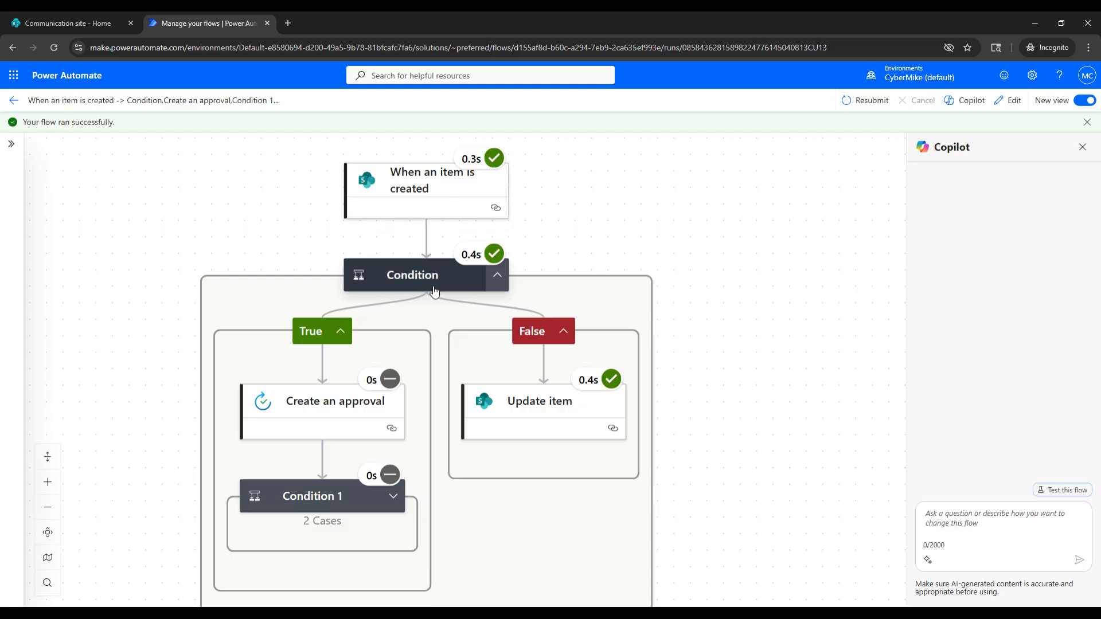
Examine the first Condition's run results, including its expression result and properties, and its code view.
{"action": "left_click", "coordinate": [439, 286]}
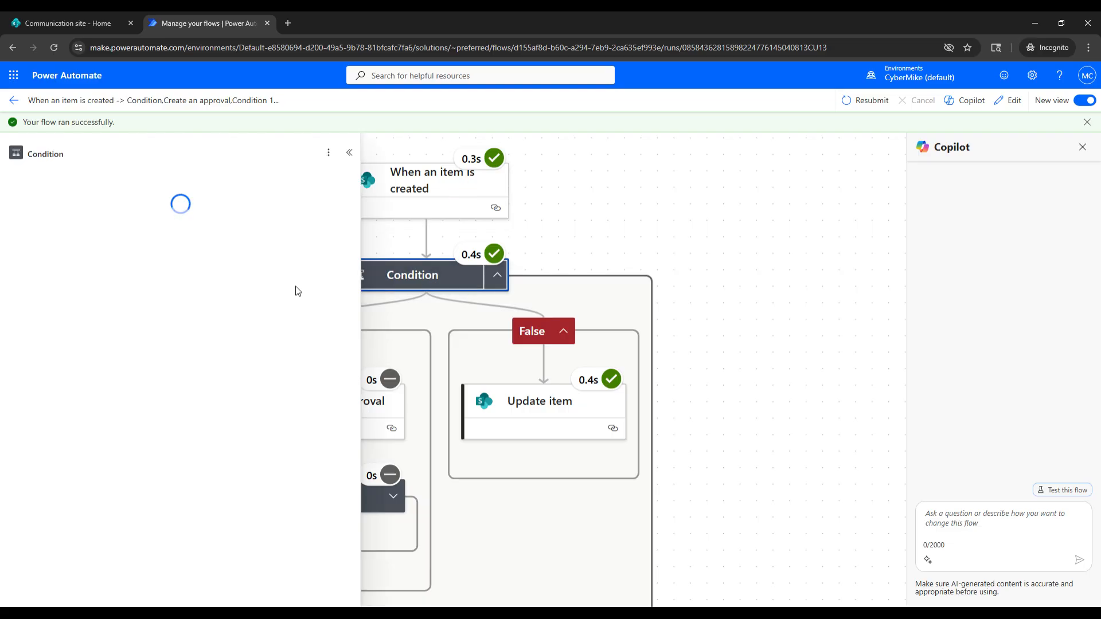
{"action": "scroll", "coordinate": [324, 287], "scroll_direction": "down", "scroll_amount": 1}
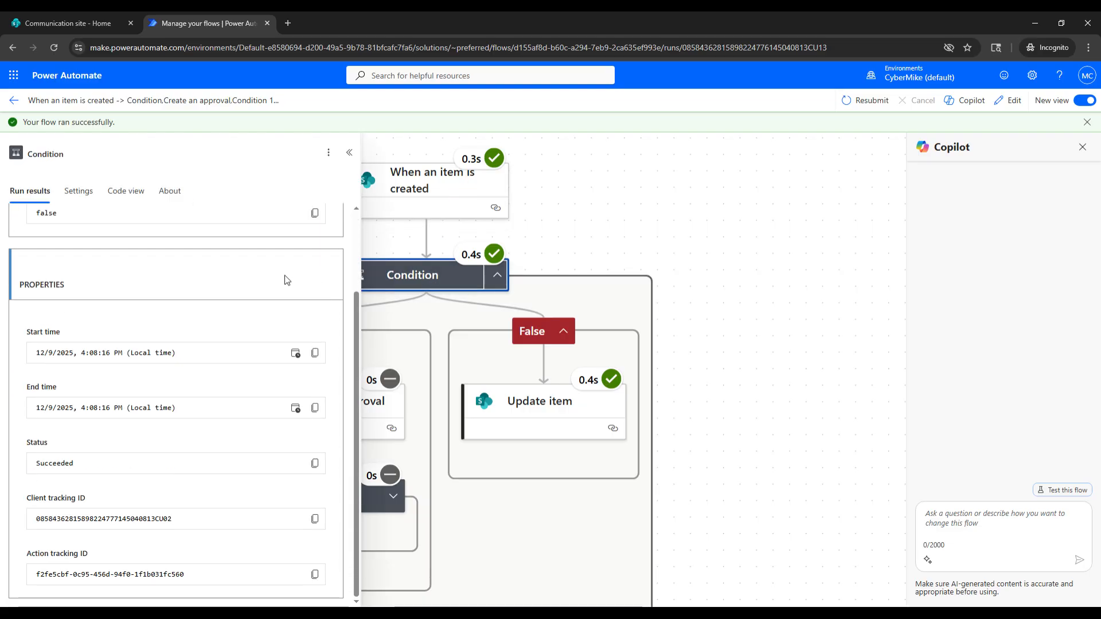
{"action": "scroll", "coordinate": [287, 281], "scroll_direction": "up", "scroll_amount": 2}
{"action": "left_click", "coordinate": [126, 191]}
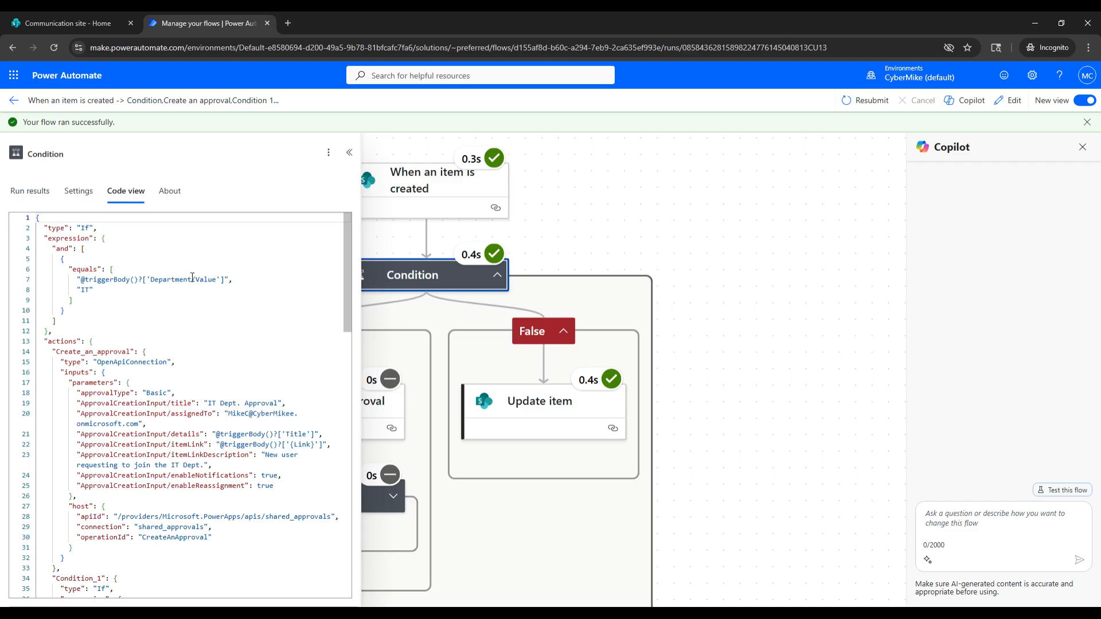
{"action": "left_click", "coordinate": [29, 191]}
{"action": "scroll", "coordinate": [167, 325], "scroll_direction": "down", "scroll_amount": 2}
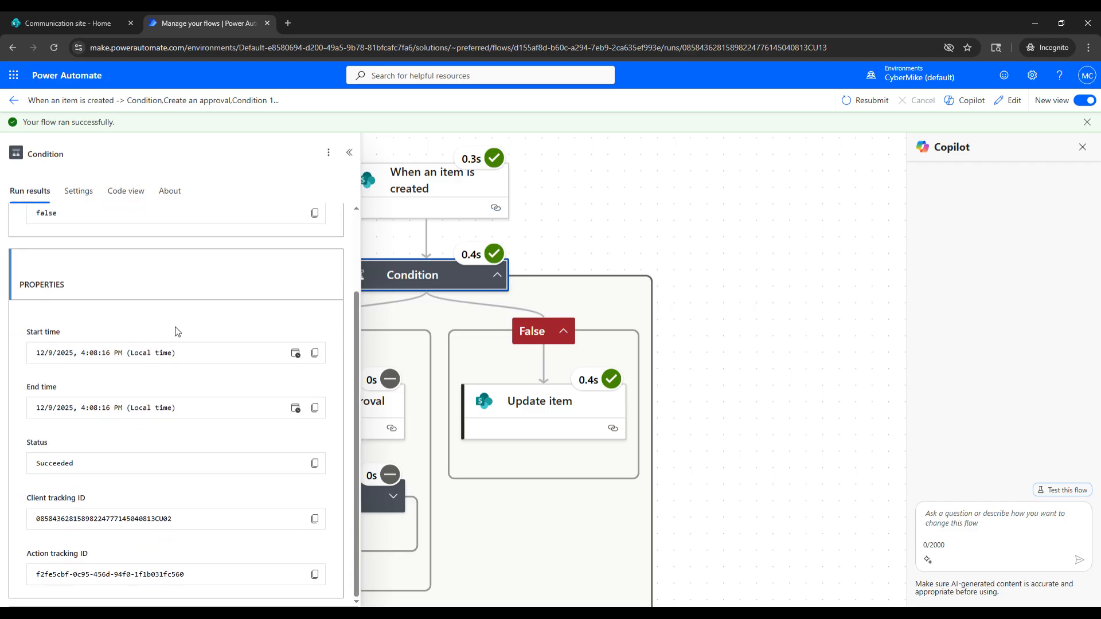
{"action": "left_click", "coordinate": [349, 153]}
Examine the "When an item is created" trigger's run results, reading the output body down to the Department value.
{"action": "left_click", "coordinate": [401, 189]}
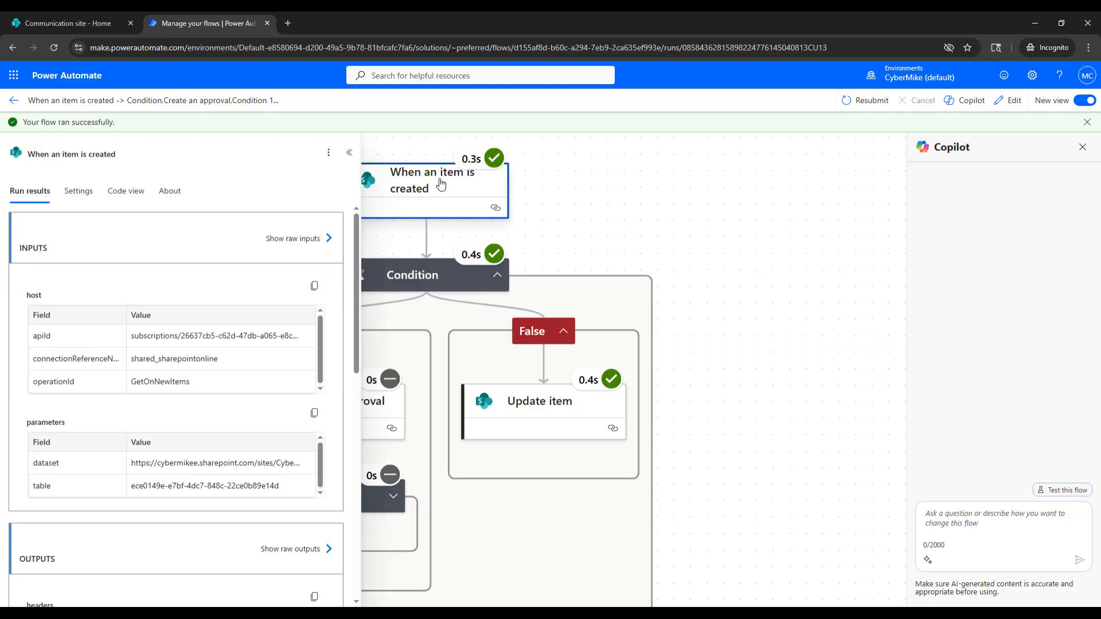
{"action": "scroll", "coordinate": [11, 398], "scroll_direction": "down", "scroll_amount": 5}
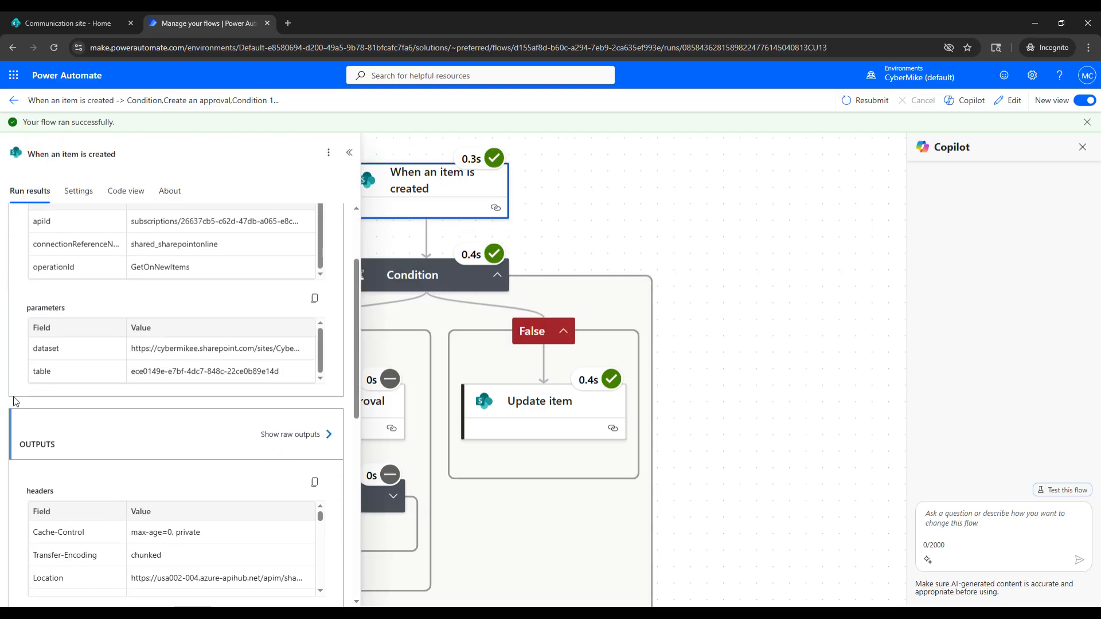
{"action": "scroll", "coordinate": [15, 401], "scroll_direction": "down", "scroll_amount": 1}
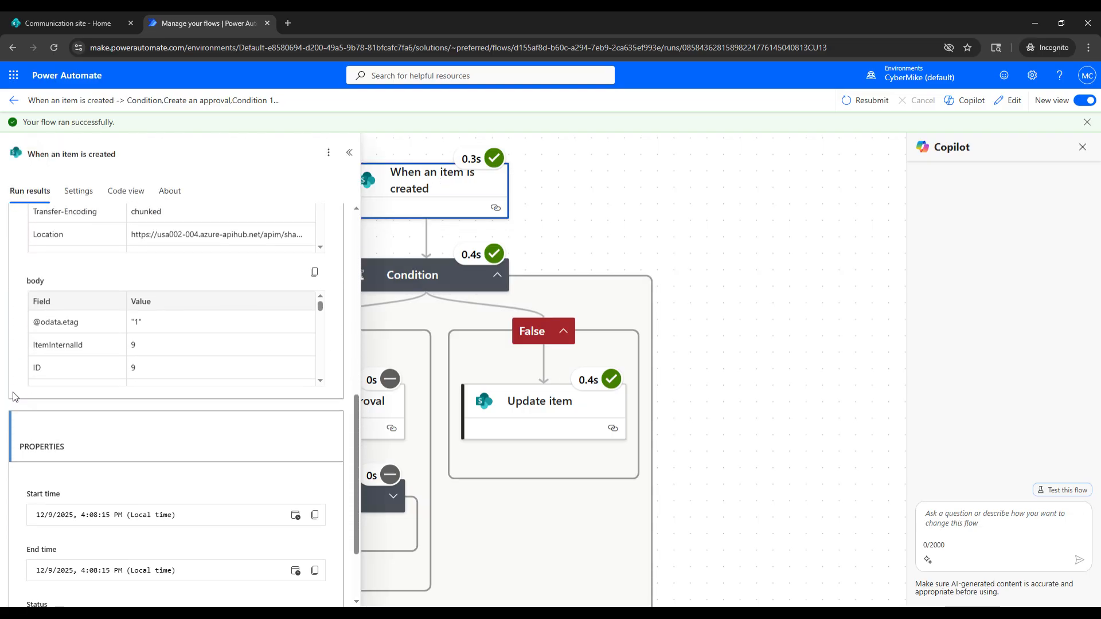
{"action": "scroll", "coordinate": [196, 332], "scroll_direction": "down", "scroll_amount": 2}
{"action": "scroll", "coordinate": [233, 342], "scroll_direction": "up", "scroll_amount": 2}
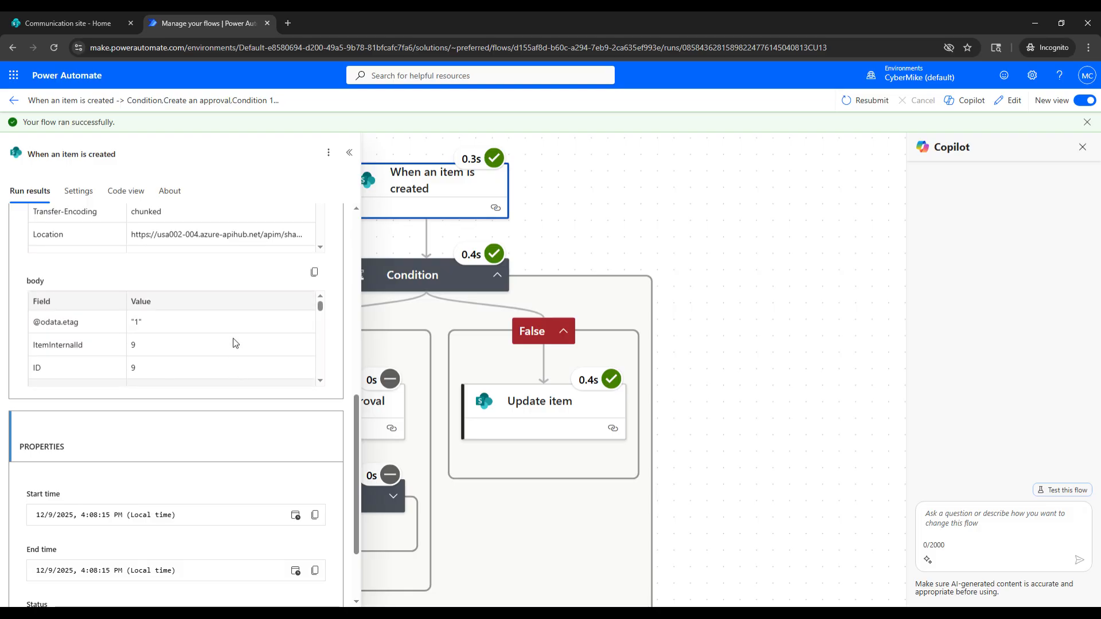
{"action": "scroll", "coordinate": [235, 341], "scroll_direction": "down", "scroll_amount": 2}
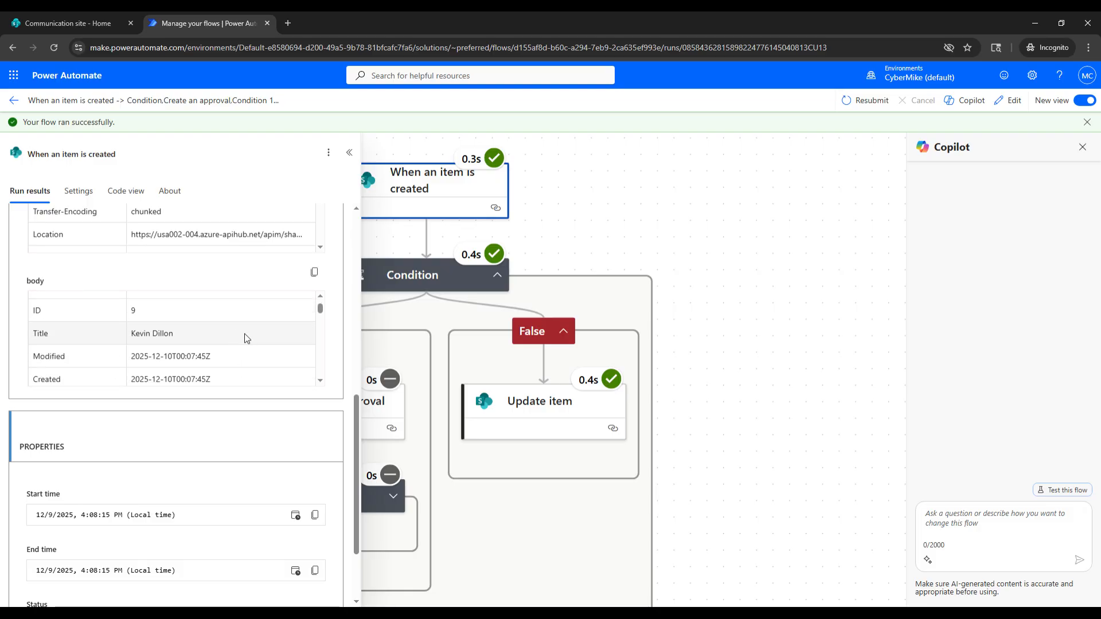
{"action": "scroll", "coordinate": [248, 338], "scroll_direction": "down", "scroll_amount": 3}
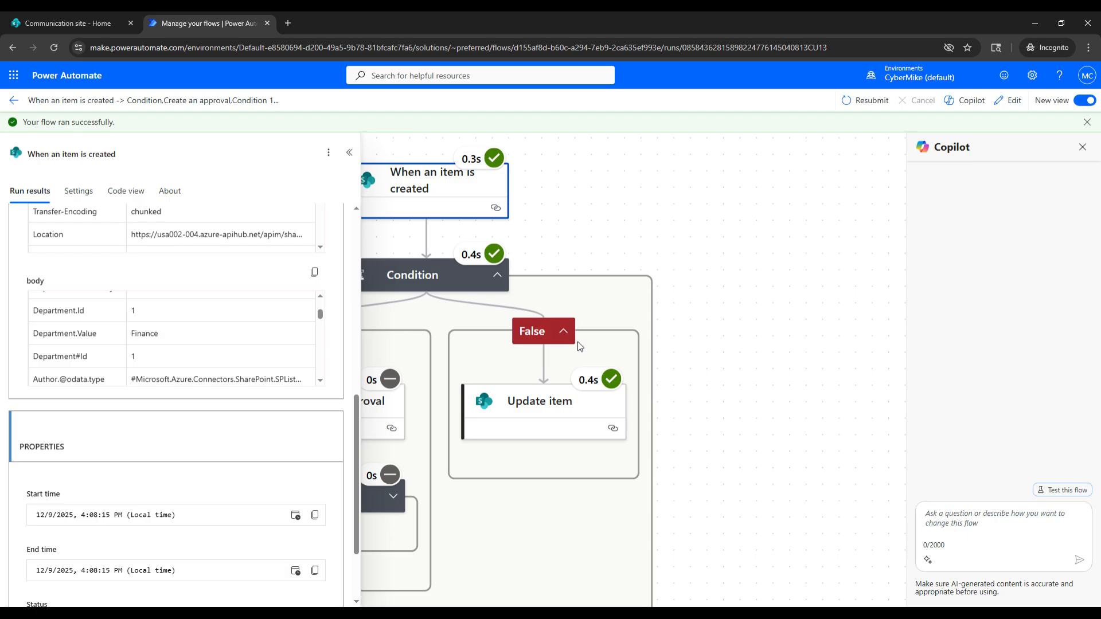
{"action": "left_click", "coordinate": [349, 152]}
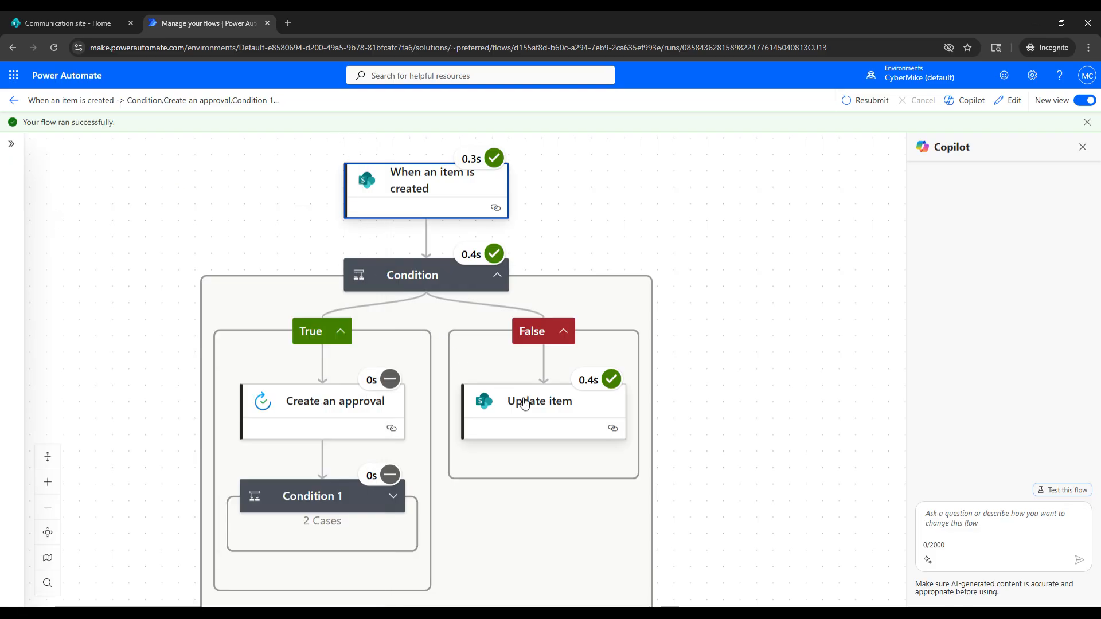
Examine the Update item action's inputs, the Department and Status values in its output body, and its code view.
{"action": "left_click", "coordinate": [550, 402]}
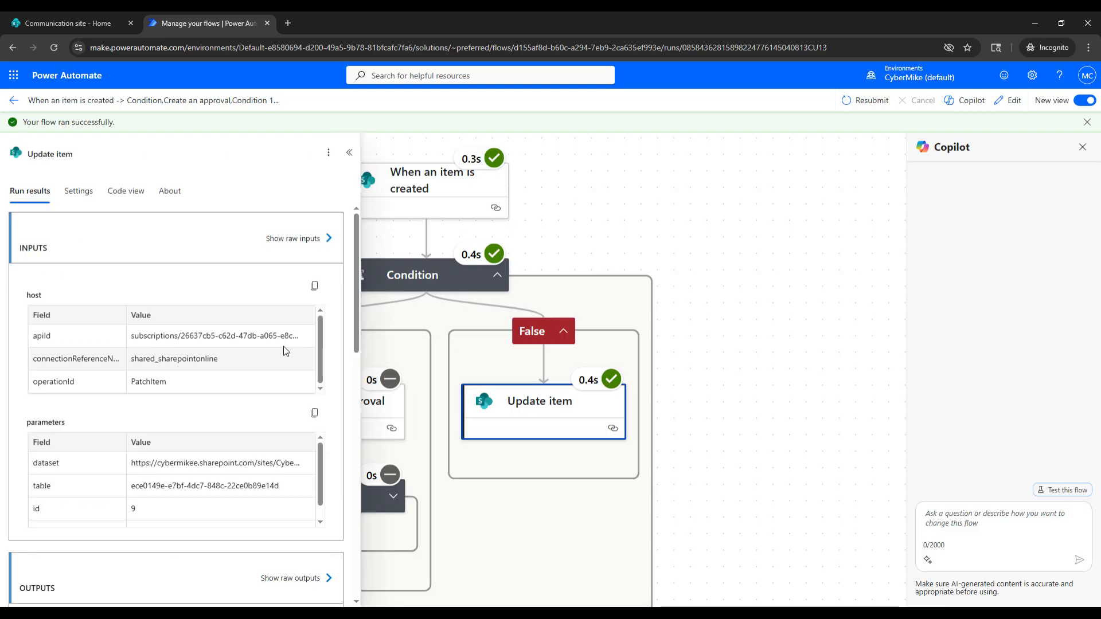
{"action": "scroll", "coordinate": [15, 310], "scroll_direction": "down", "scroll_amount": 5}
{"action": "scroll", "coordinate": [12, 314], "scroll_direction": "down", "scroll_amount": 2}
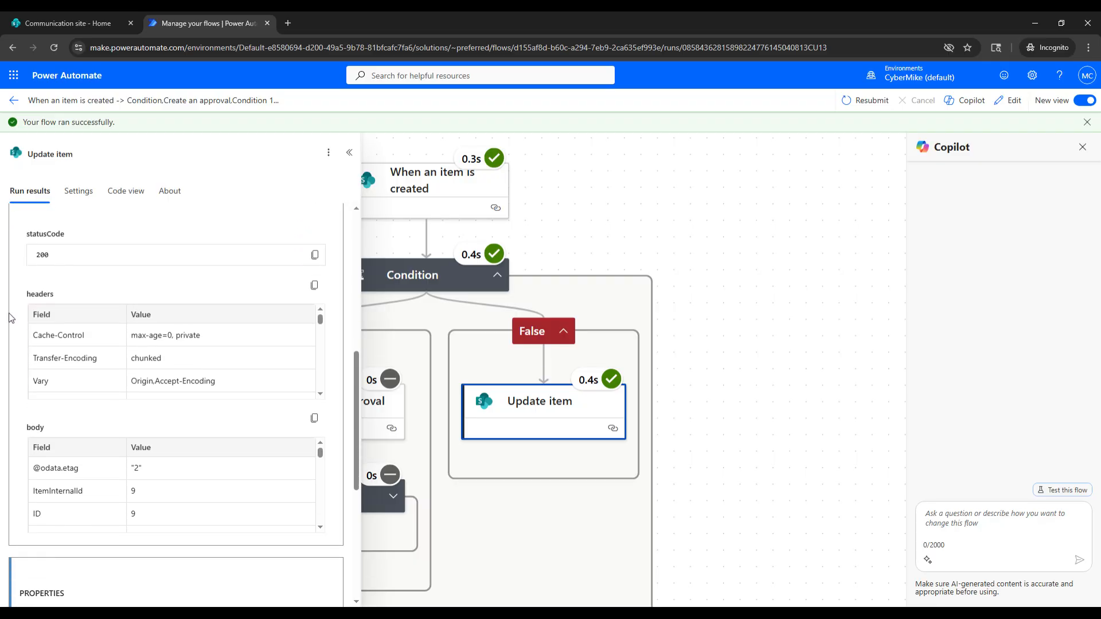
{"action": "scroll", "coordinate": [11, 318], "scroll_direction": "up", "scroll_amount": 8}
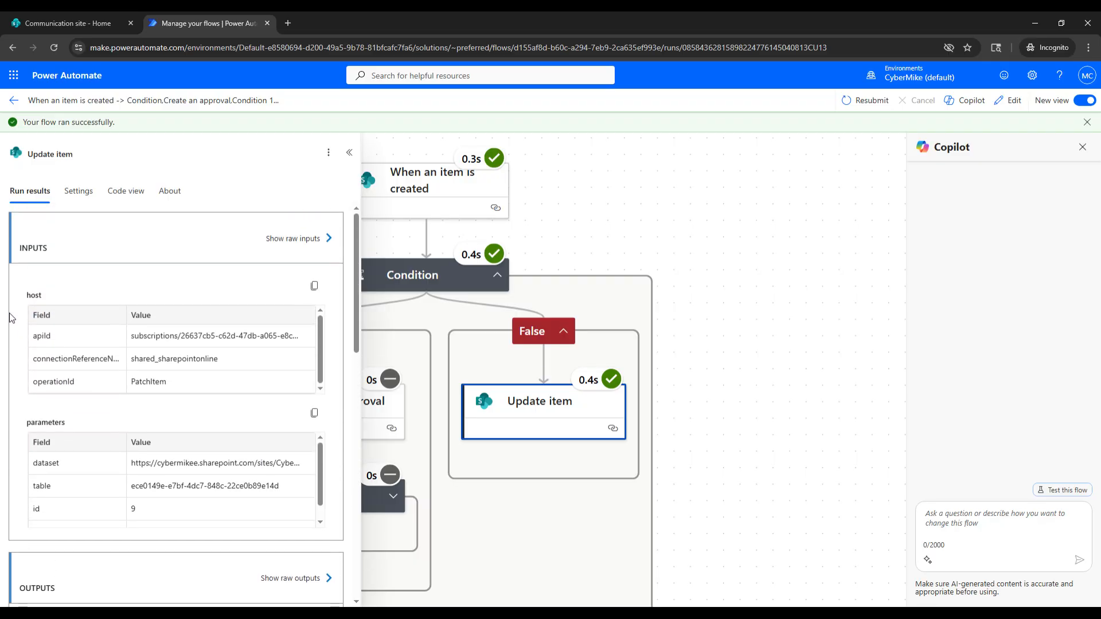
{"action": "scroll", "coordinate": [17, 297], "scroll_direction": "down", "scroll_amount": 8}
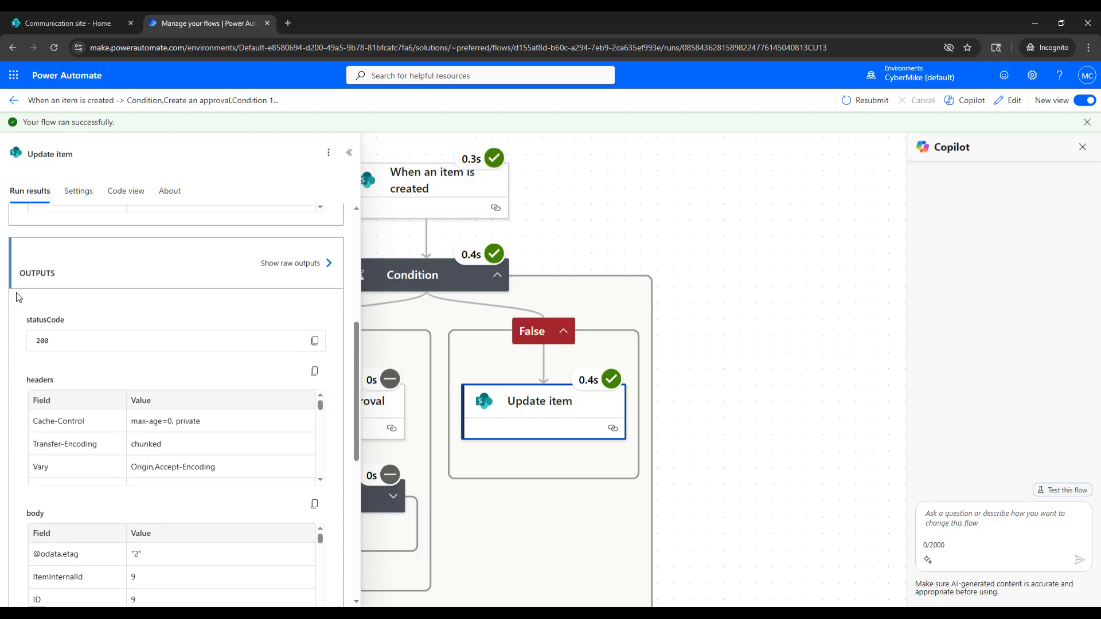
{"action": "scroll", "coordinate": [228, 435], "scroll_direction": "down", "scroll_amount": 5}
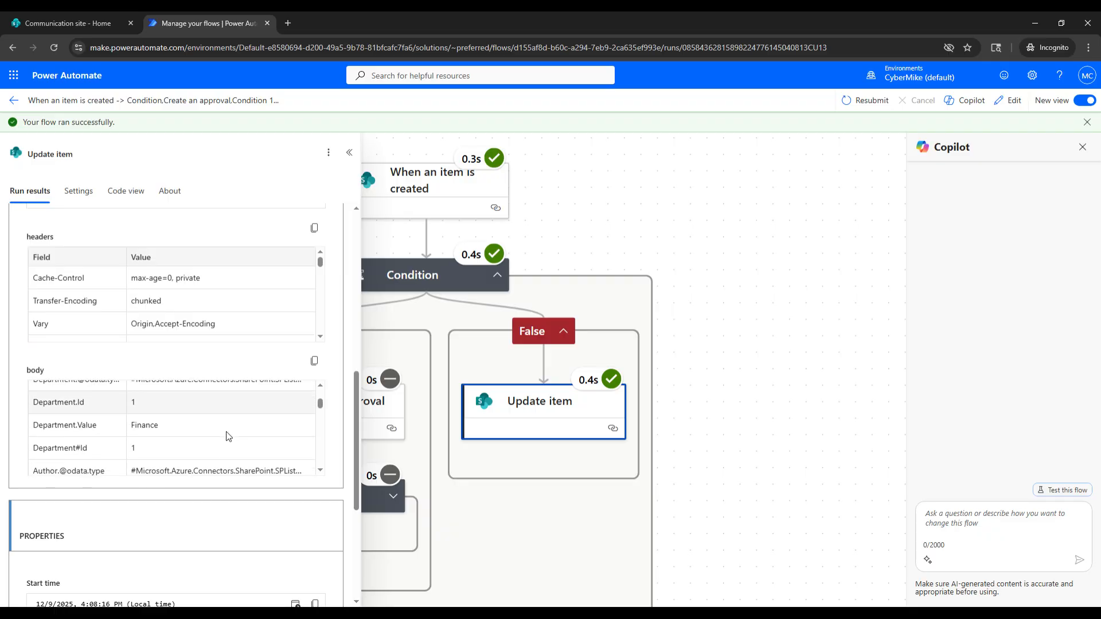
{"action": "scroll", "coordinate": [227, 433], "scroll_direction": "down", "scroll_amount": 5}
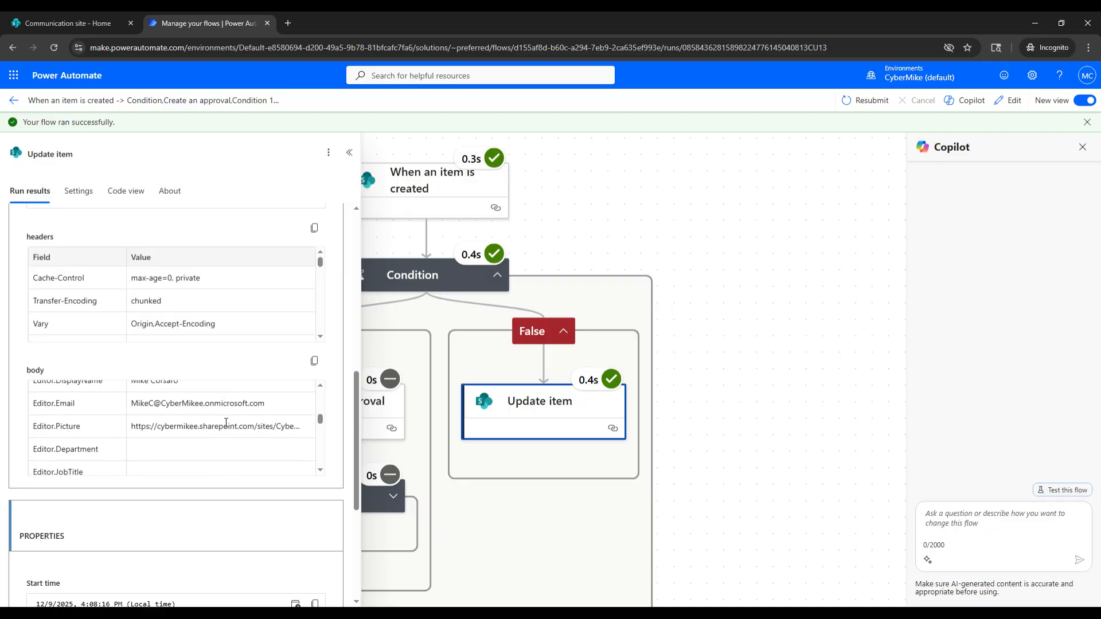
{"action": "scroll", "coordinate": [226, 424], "scroll_direction": "down", "scroll_amount": 5}
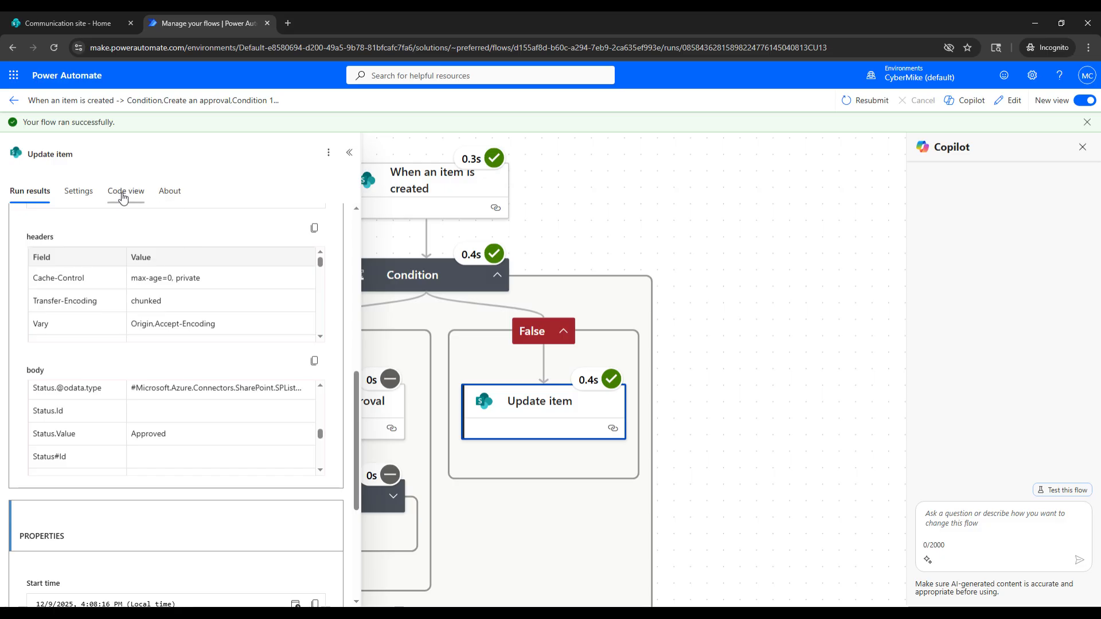
{"action": "left_click", "coordinate": [124, 191]}
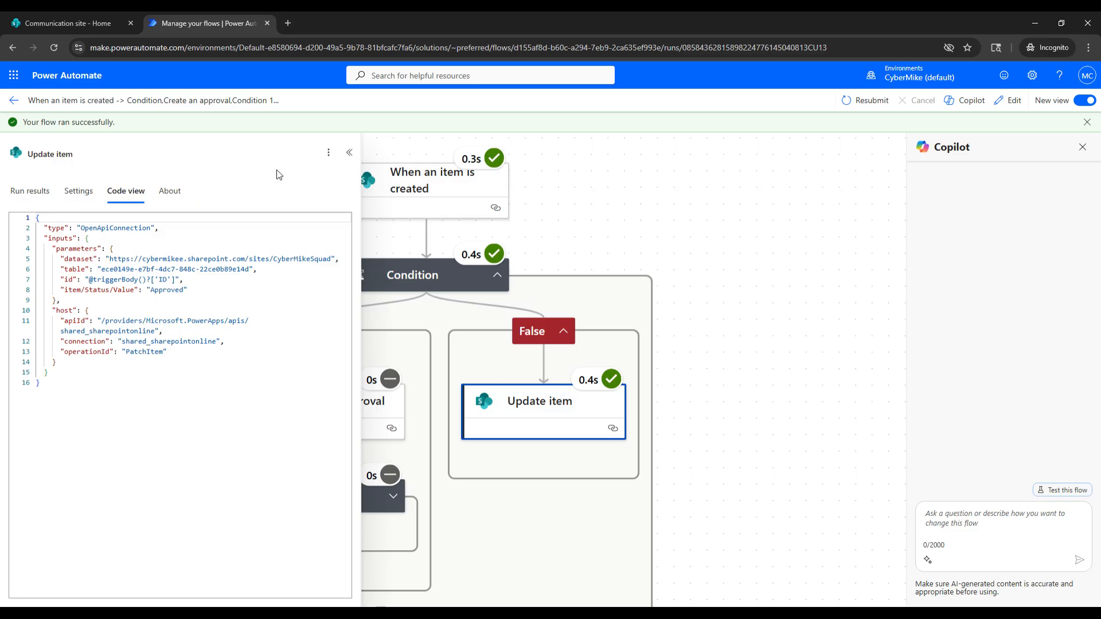
{"action": "left_click", "coordinate": [349, 152]}
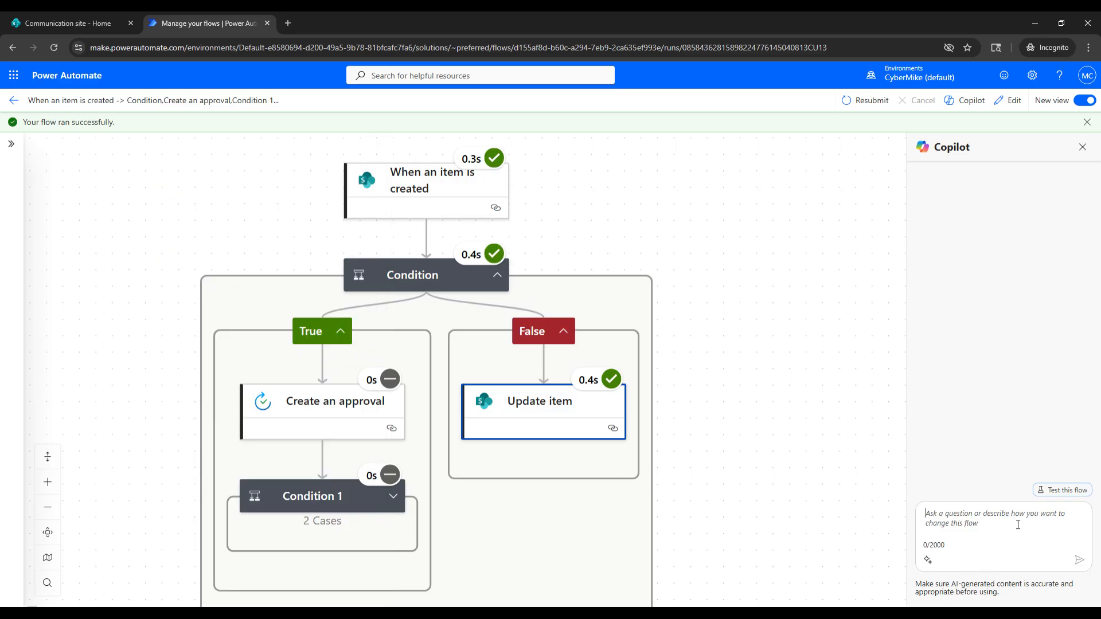
Ask Copilot "Why did the flow not execute to true?" about this run.
{"action": "left_click_drag", "start_coordinate": [748, 453], "coordinate": [658, 423]}
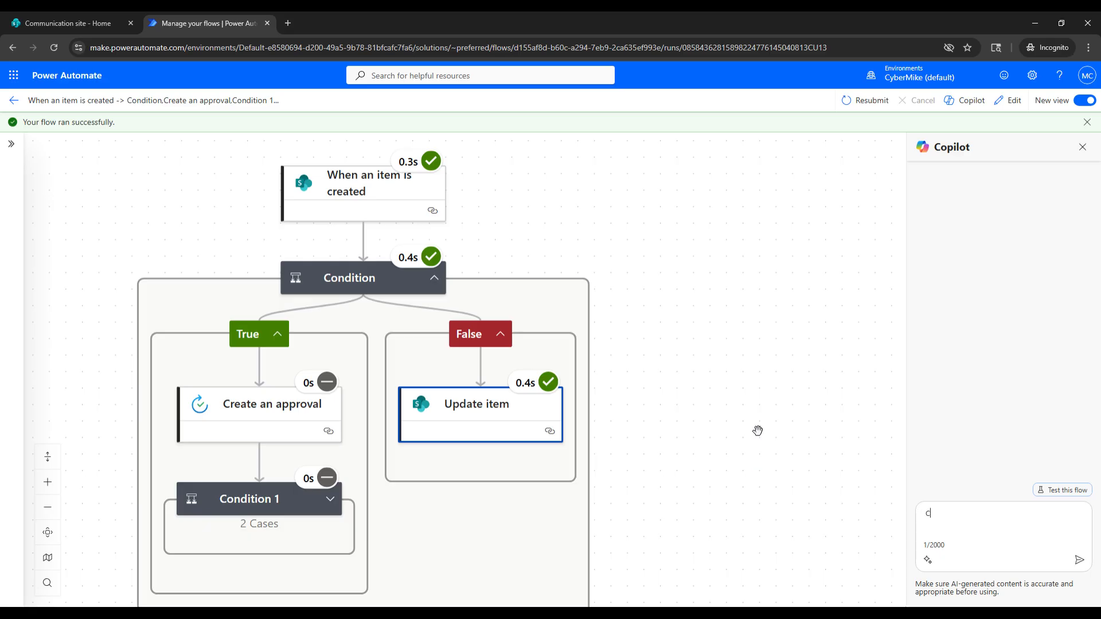
{"action": "type", "text": "Why did the "}
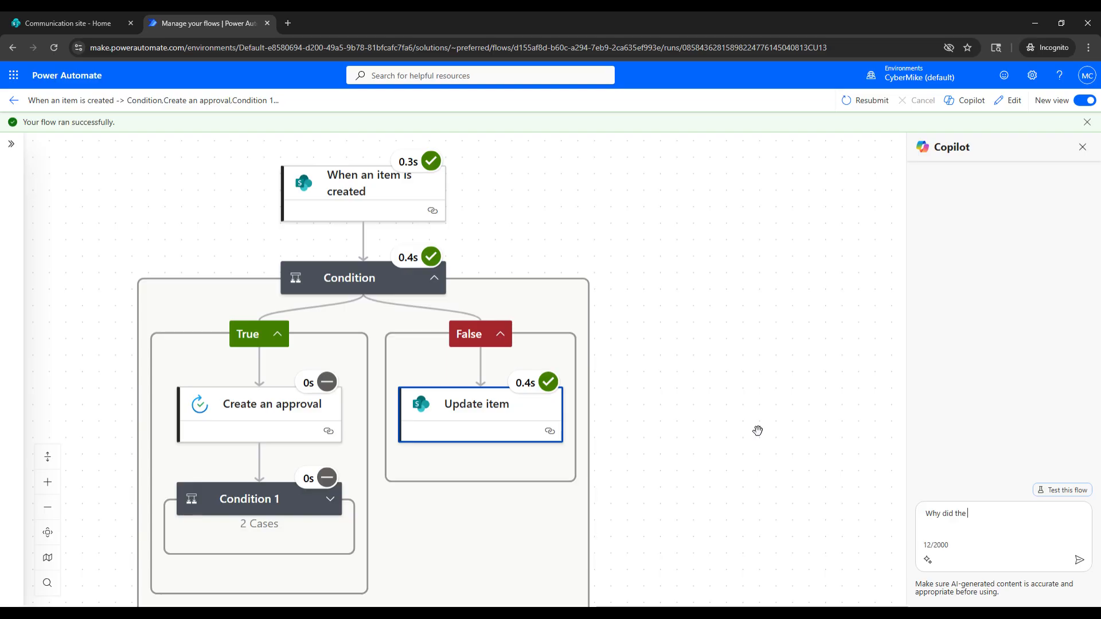
{"action": "type", "text": "flow not execute to"}
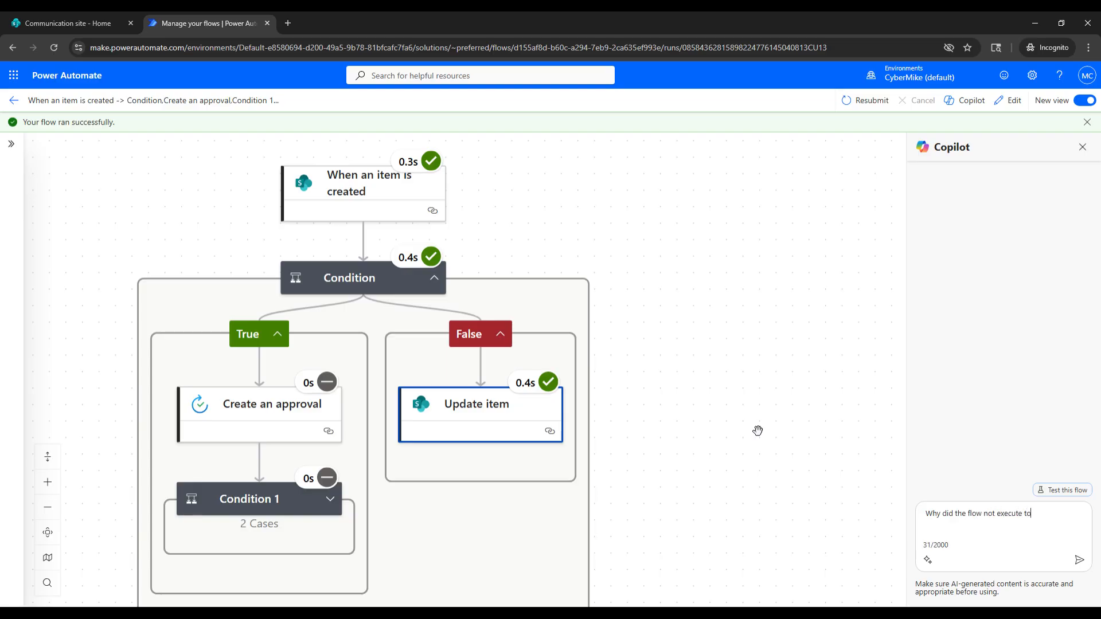
{"action": "type", "text": " true?"}
{"action": "key", "text": "Return"}
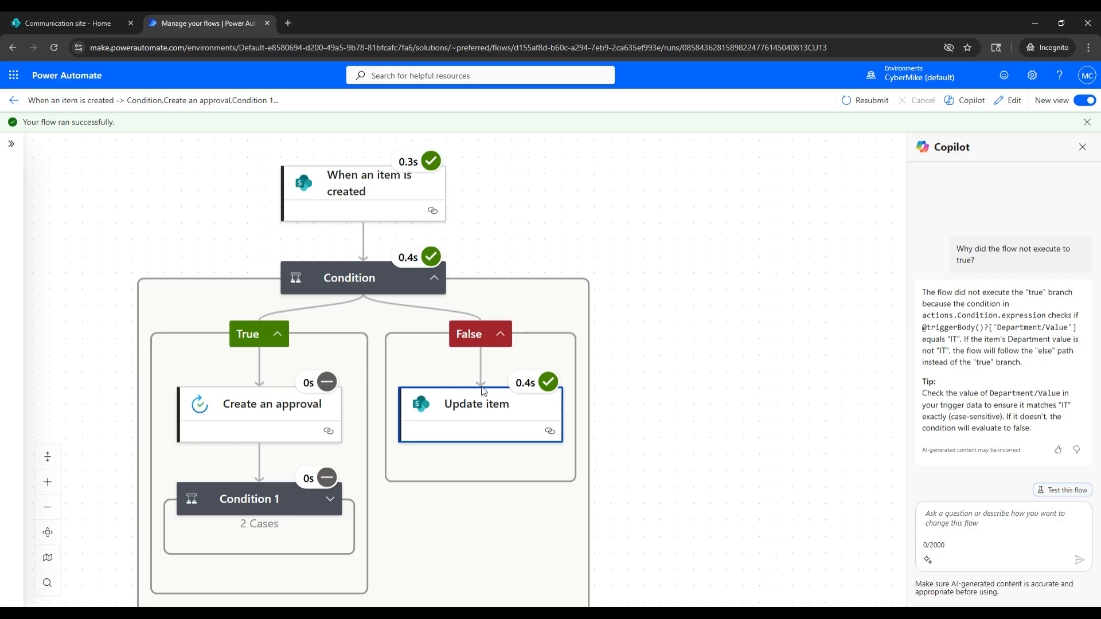
Review the Update item action's run results again, from its inputs down to its properties, and collapse its details.
{"action": "left_click", "coordinate": [481, 412]}
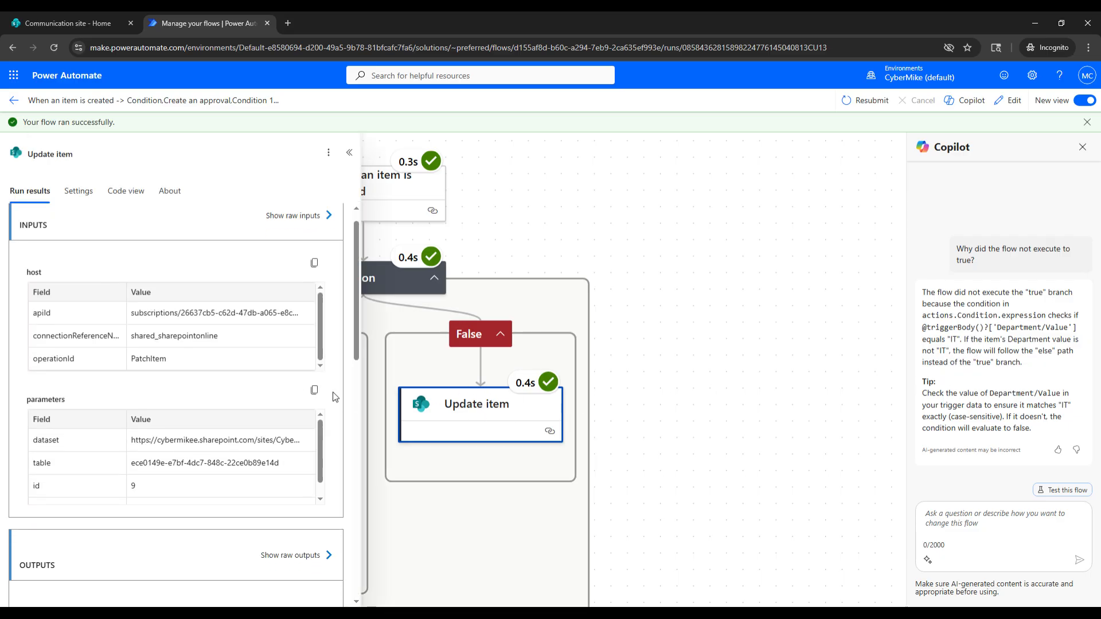
{"action": "scroll", "coordinate": [335, 397], "scroll_direction": "down", "scroll_amount": 10}
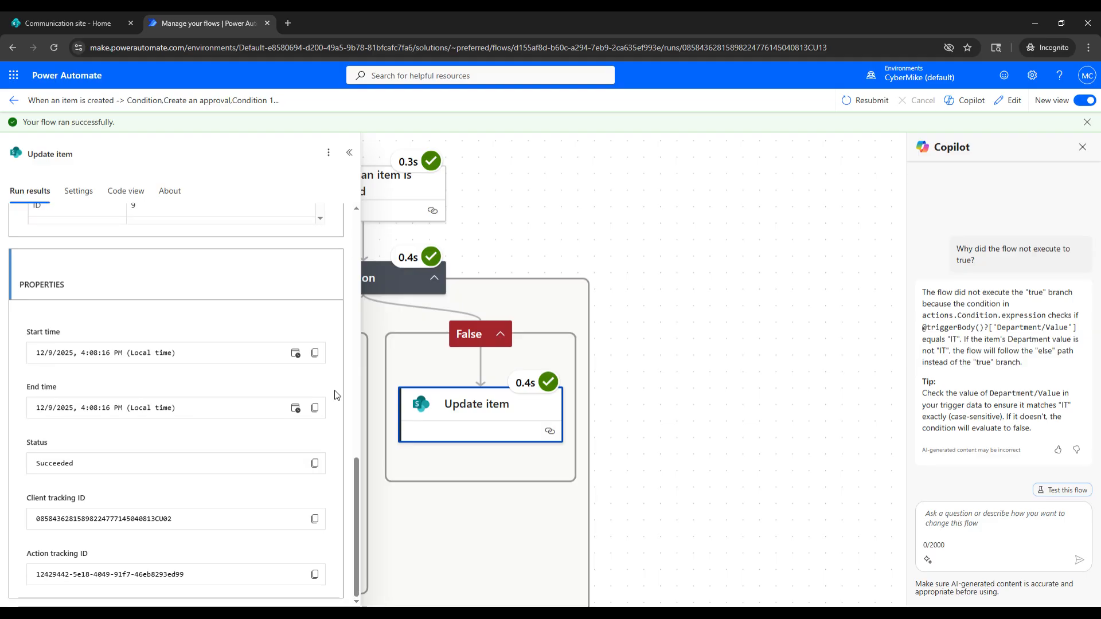
{"action": "scroll", "coordinate": [336, 395], "scroll_direction": "up", "scroll_amount": 6}
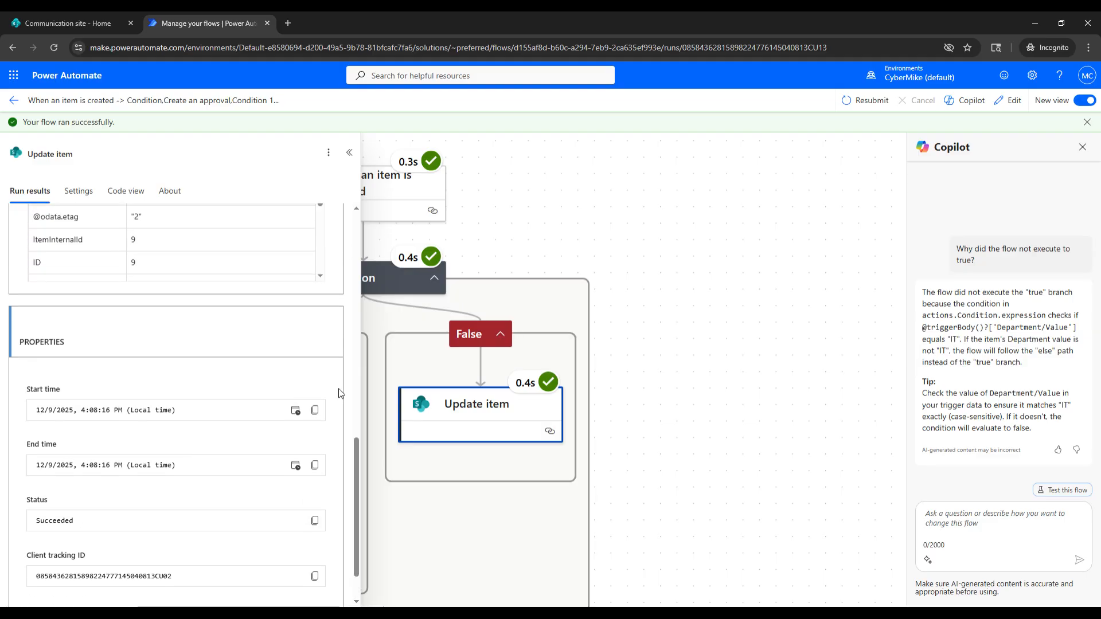
{"action": "scroll", "coordinate": [340, 393], "scroll_direction": "up", "scroll_amount": 5}
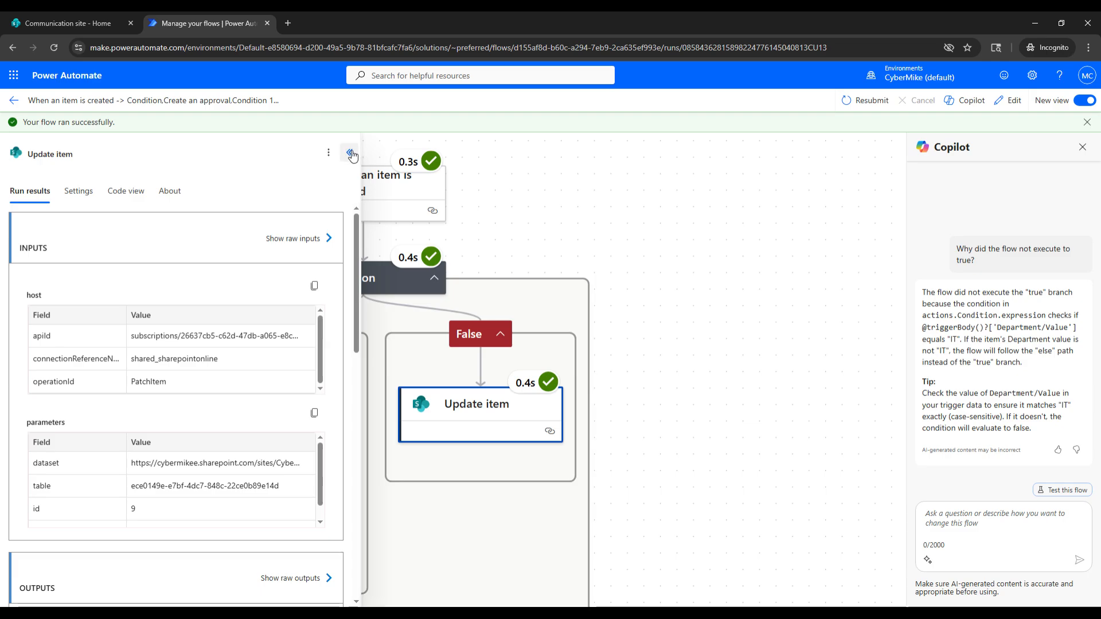
{"action": "left_click", "coordinate": [349, 153]}
{"action": "mouse_move", "coordinate": [128, 280]}
{"action": "left_mouse_down"}
{"action": "mouse_move", "coordinate": [128, 252]}
{"action": "mouse_move", "coordinate": [115, 294]}
{"action": "left_mouse_up"}
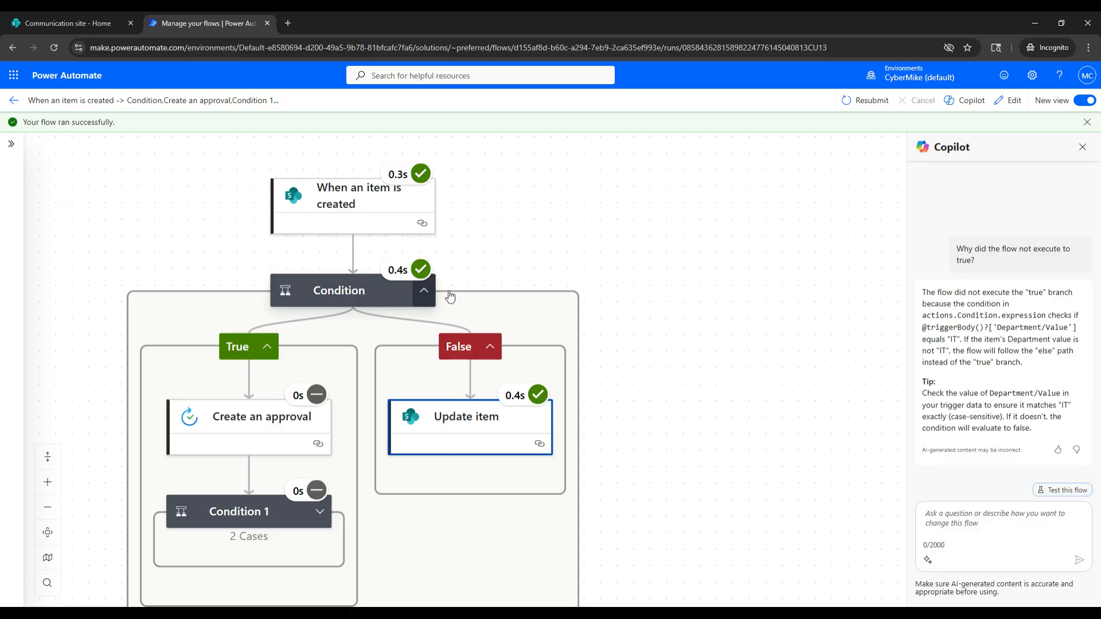
{"action": "left_click_drag", "start_coordinate": [534, 288], "coordinate": [607, 285]}
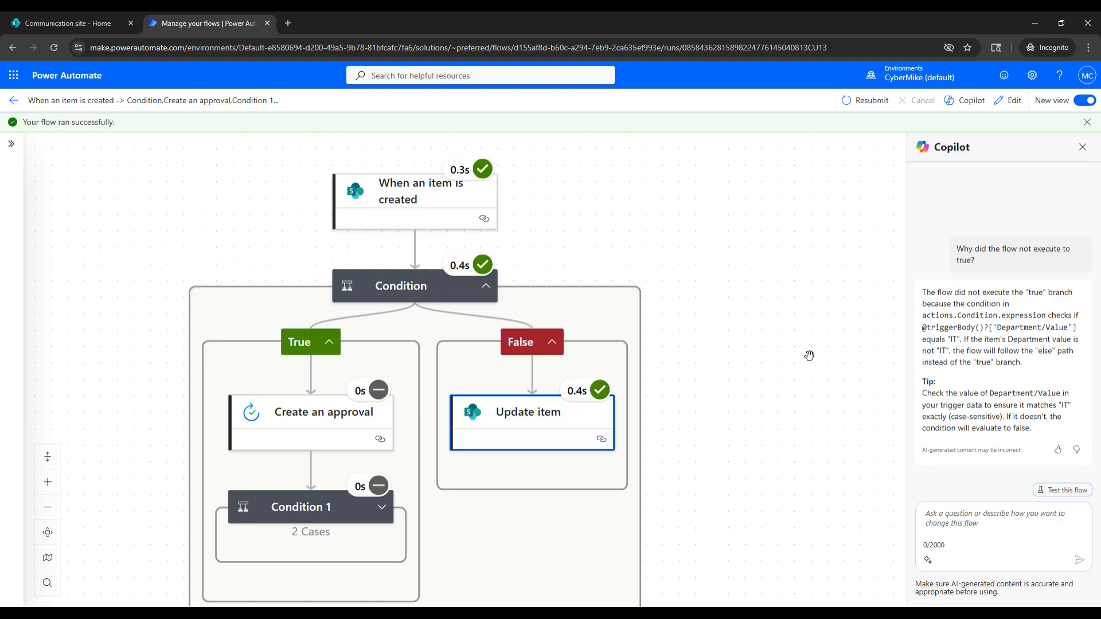
{"action": "mouse_move", "coordinate": [723, 324]}
{"action": "left_mouse_down"}
{"action": "mouse_move", "coordinate": [722, 303]}
{"action": "mouse_move", "coordinate": [715, 313]}
{"action": "left_mouse_up"}
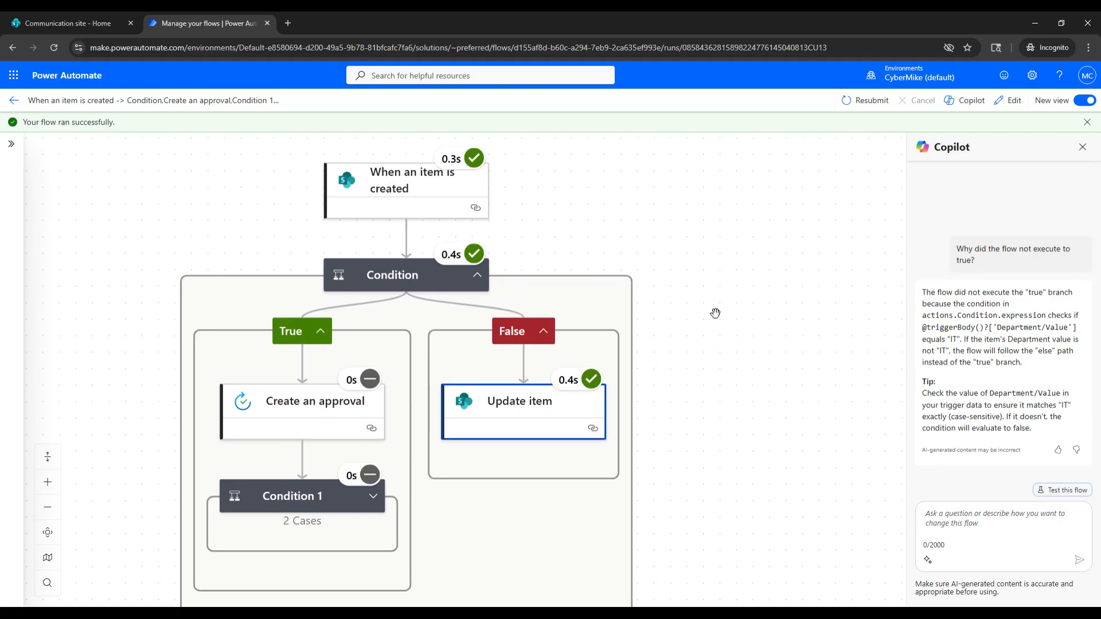